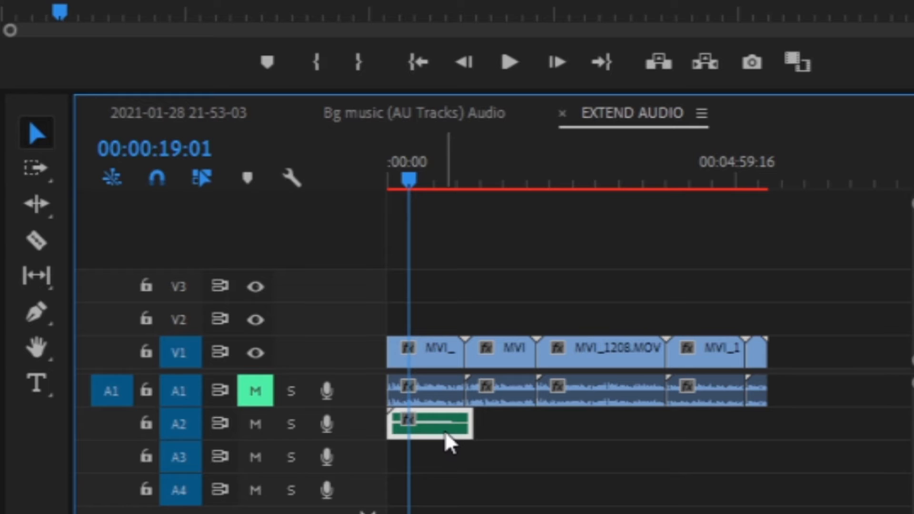
Step: Try to extend the background music on track A2 with two copies placed after it, then delete both copies
{"action": "left_click_drag", "start_coordinate": [433, 434], "coordinate": [590, 428]}
{"action": "left_click_drag", "start_coordinate": [520, 462], "coordinate": [497, 421]}
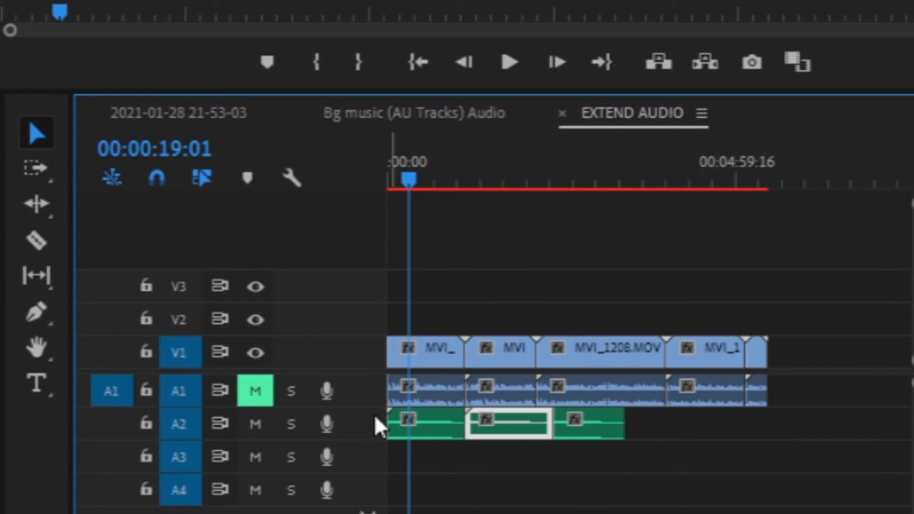
{"action": "left_click_drag", "start_coordinate": [594, 443], "coordinate": [490, 419]}
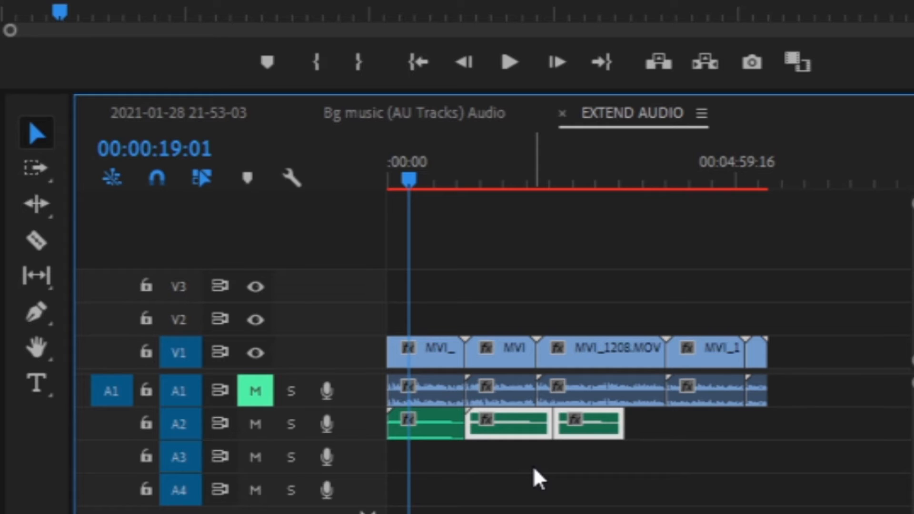
{"action": "key", "text": "Delete"}
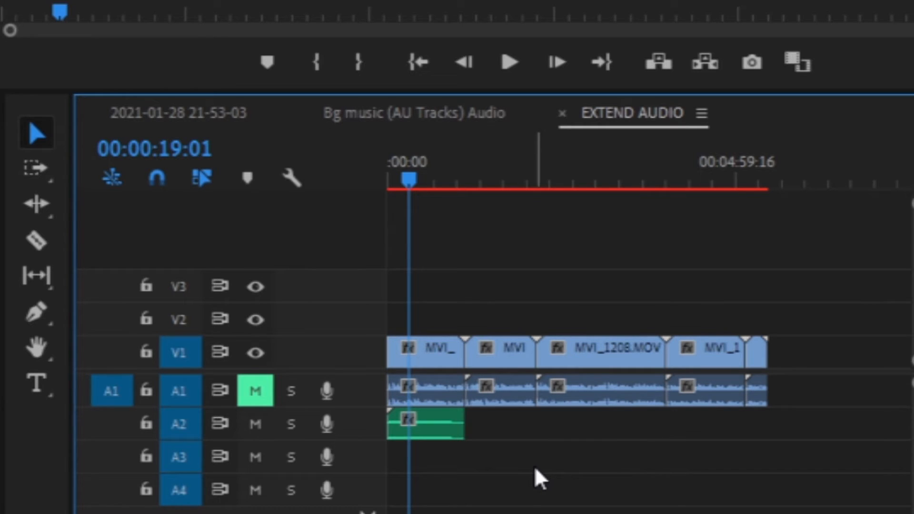
Step: Try to lengthen the music clip on A2 by its end, and check the timecode where the last video clip ends
{"action": "left_click_drag", "start_coordinate": [462, 422], "coordinate": [576, 420]}
{"action": "left_click", "coordinate": [442, 431]}
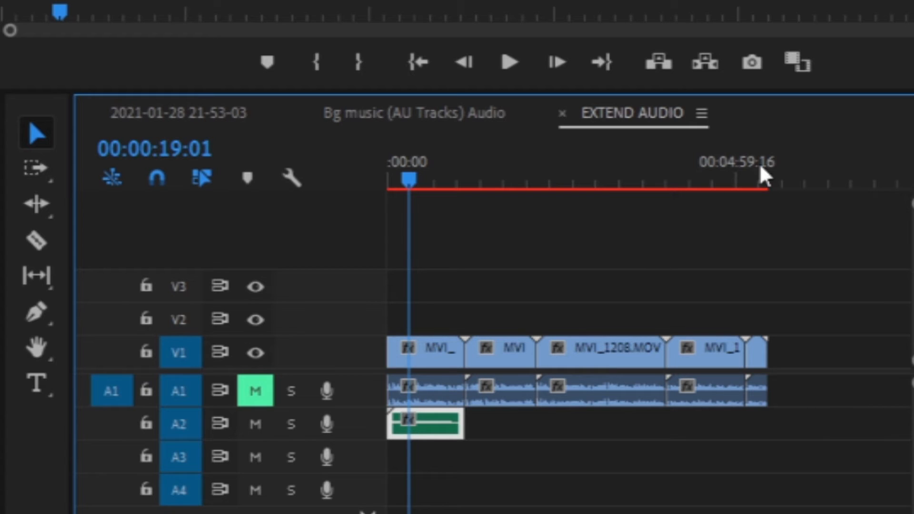
{"action": "left_click", "coordinate": [766, 185]}
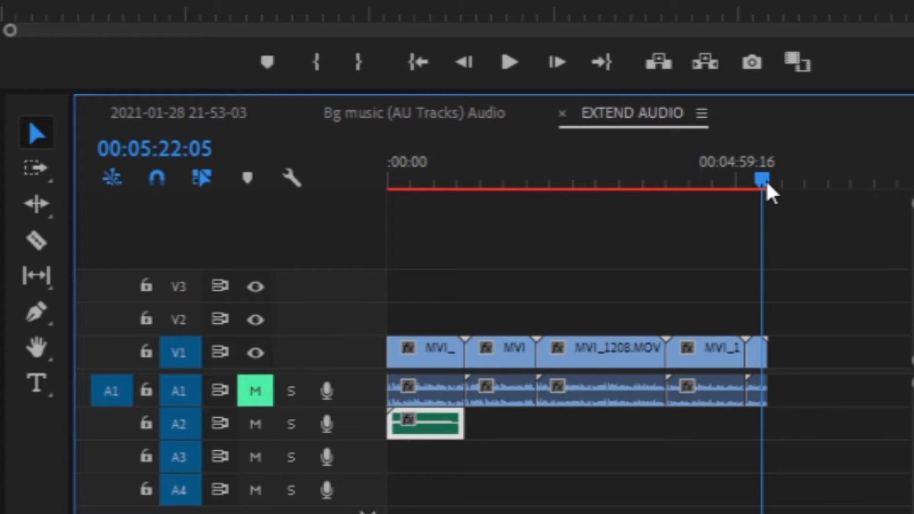
{"action": "left_click_drag", "start_coordinate": [767, 184], "coordinate": [772, 186]}
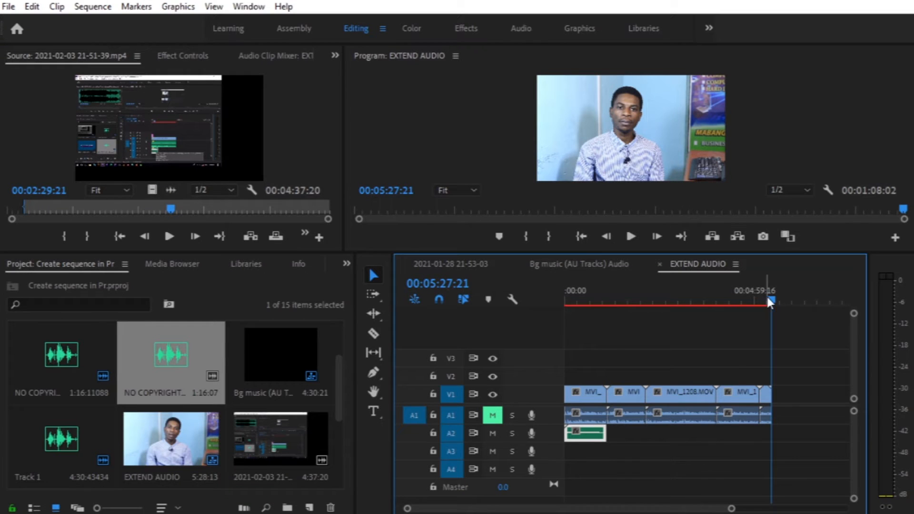
{"action": "left_click_drag", "start_coordinate": [770, 302], "coordinate": [581, 323]}
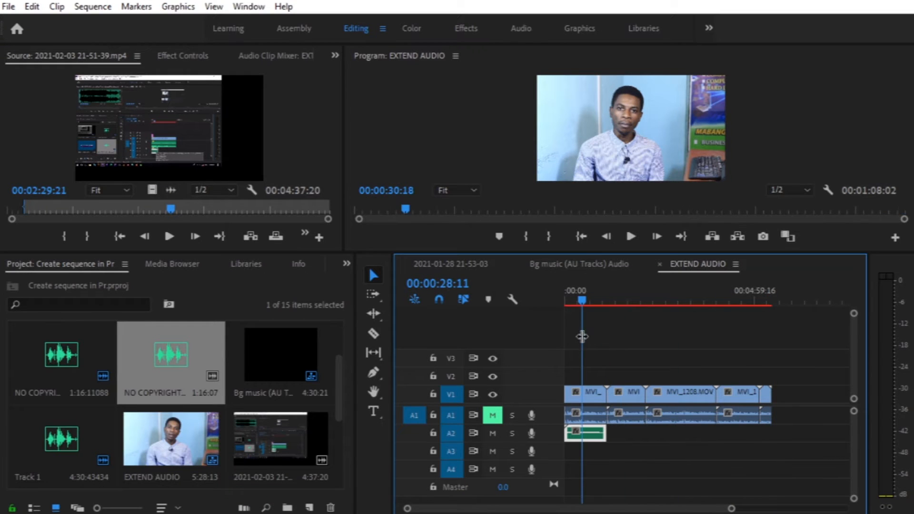
Step: Open the music clip on track A2 in Adobe Audition for editing and select its extracted WAV file
{"action": "right_click", "coordinate": [590, 438]}
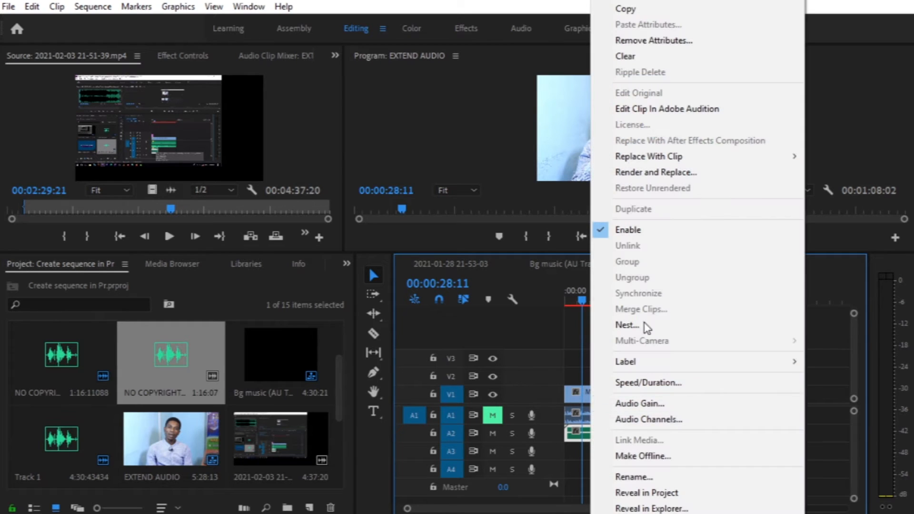
{"action": "left_click", "coordinate": [667, 108]}
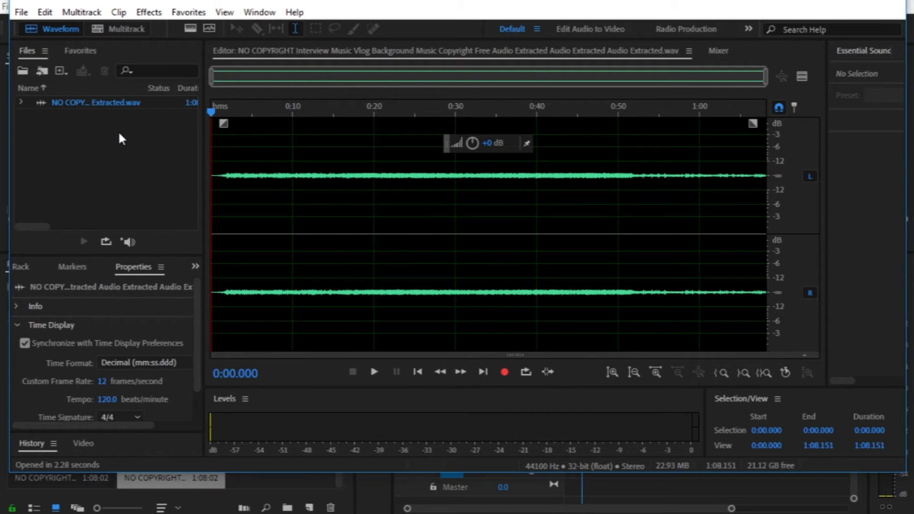
{"action": "left_click", "coordinate": [111, 105]}
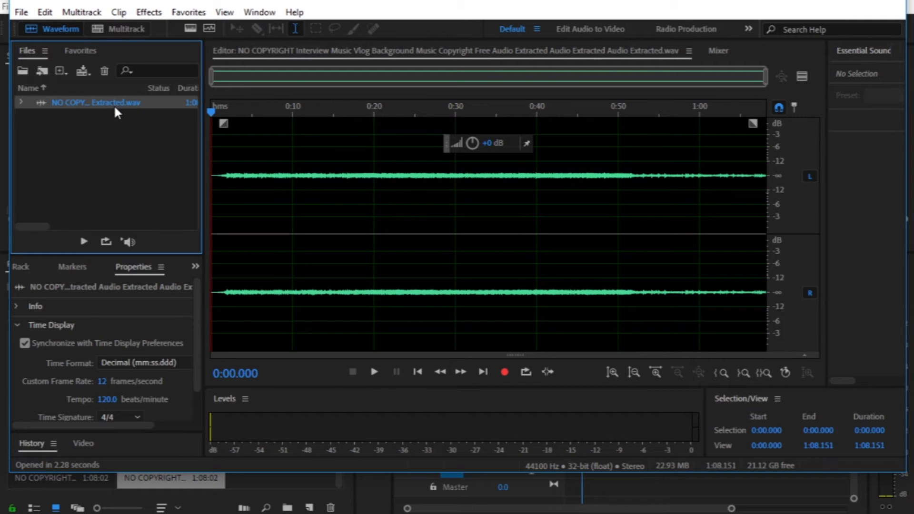
Step: Create a new multitrack session named Bg Music at 44100 Hz with a stereo master, overwriting the existing session
{"action": "left_click", "coordinate": [119, 29]}
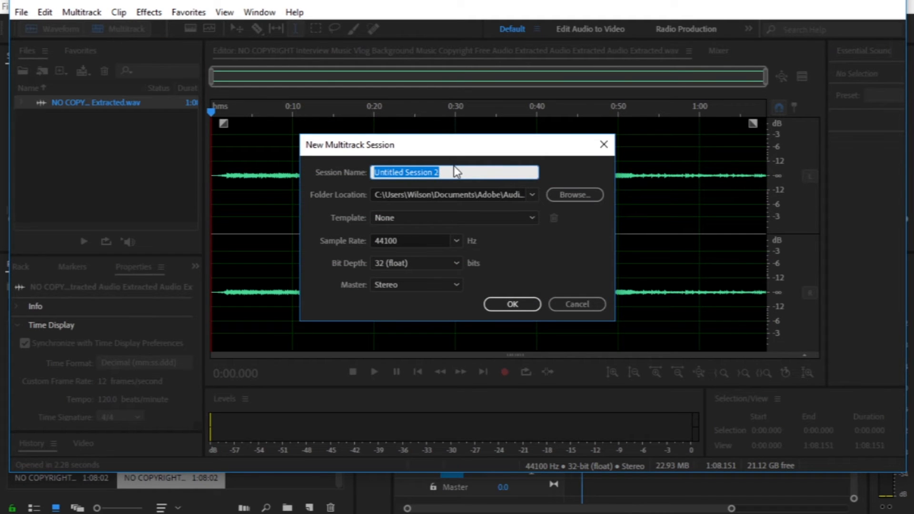
{"action": "key", "text": "BackSpace"}
{"action": "type", "text": "Bg Music"}
{"action": "left_click", "coordinate": [512, 299]}
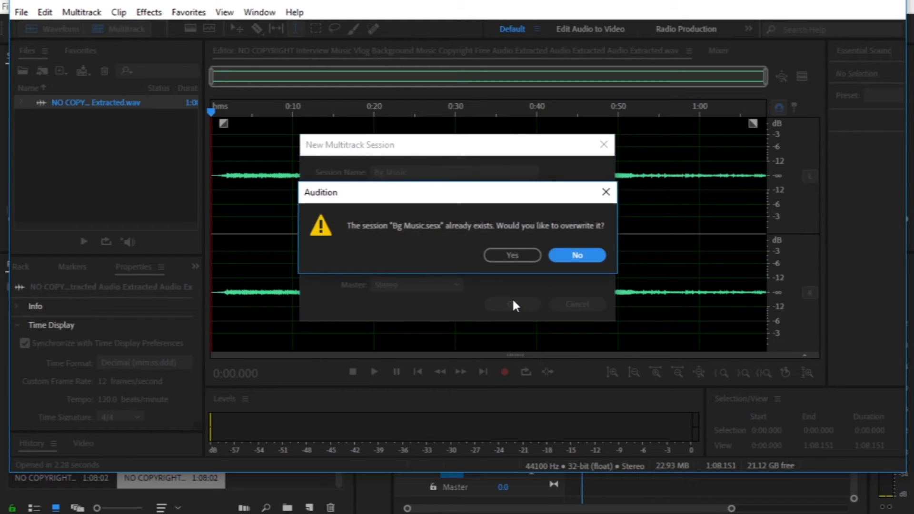
{"action": "left_click", "coordinate": [518, 255]}
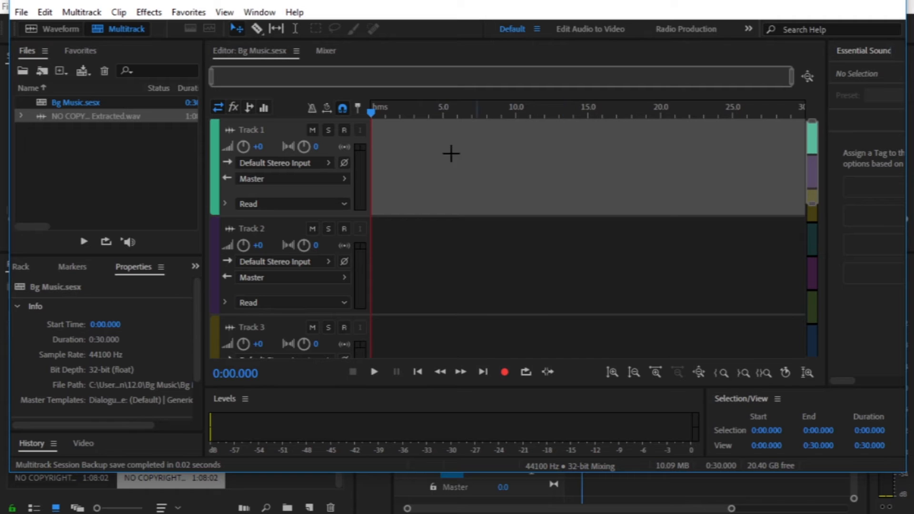
Step: Place the extracted music WAV file at the start of Track 1 in the Bg Music session
{"action": "left_click", "coordinate": [86, 116]}
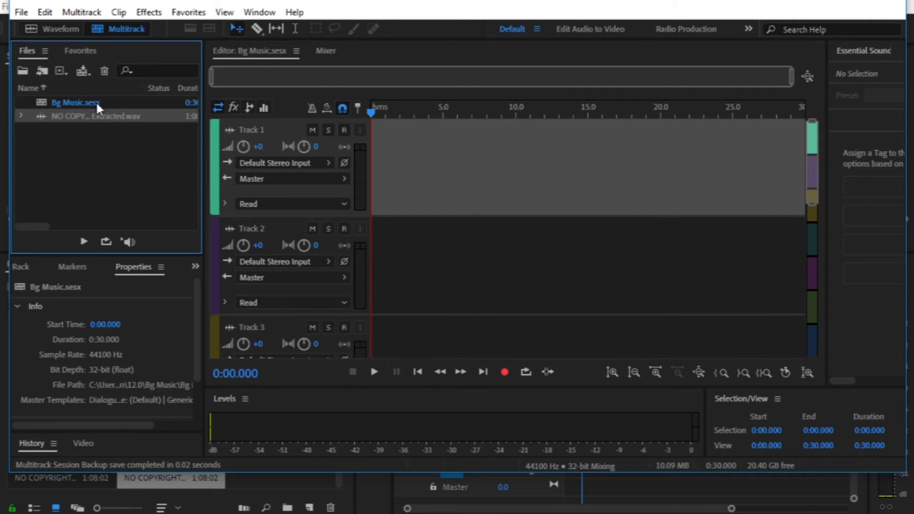
{"action": "left_click", "coordinate": [95, 101]}
{"action": "left_click_drag", "start_coordinate": [89, 103], "coordinate": [502, 165]}
{"action": "left_click_drag", "start_coordinate": [101, 116], "coordinate": [371, 171]}
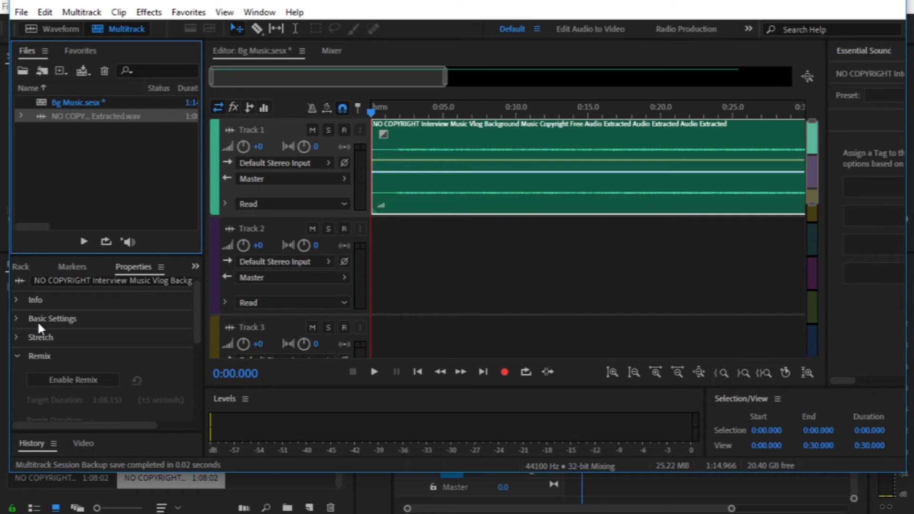
Step: Enable Remix on the Track 1 music clip and set its target duration to 5:30.510
{"action": "left_click", "coordinate": [73, 375]}
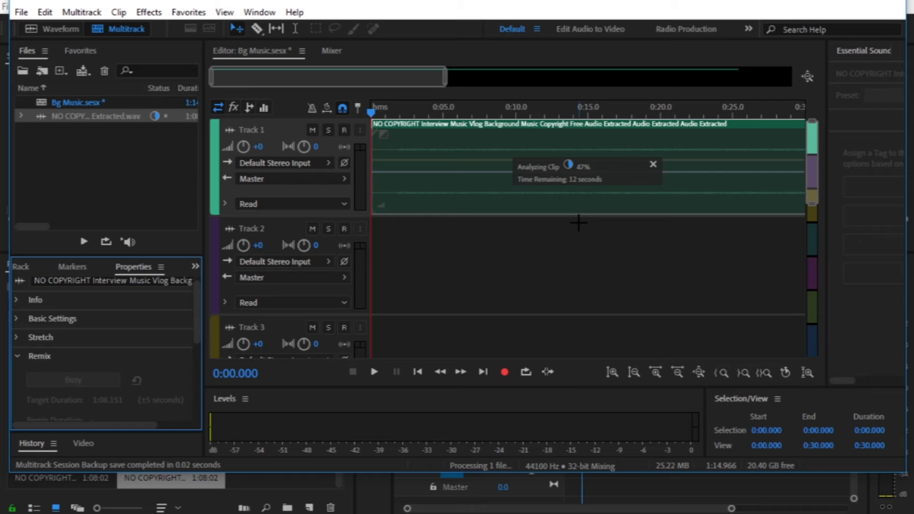
{"action": "left_click", "coordinate": [574, 161]}
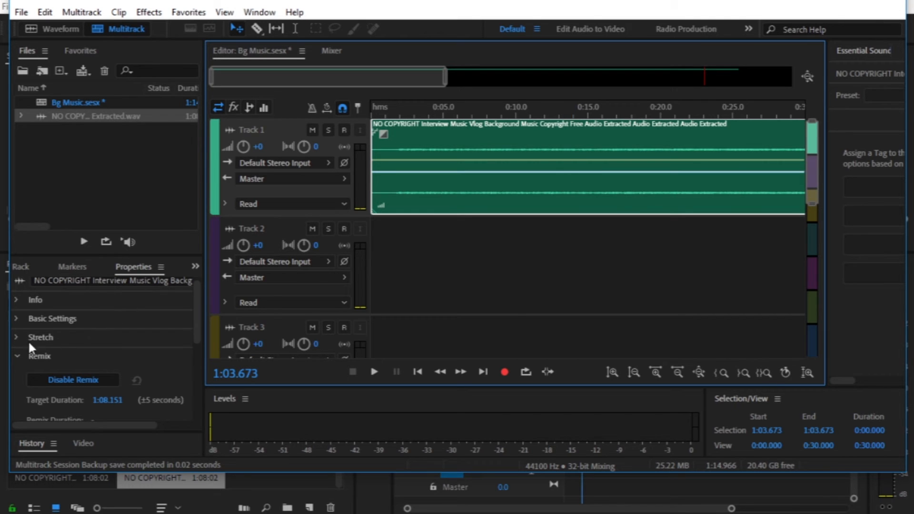
{"action": "left_click", "coordinate": [96, 400]}
{"action": "left_click", "coordinate": [98, 400]}
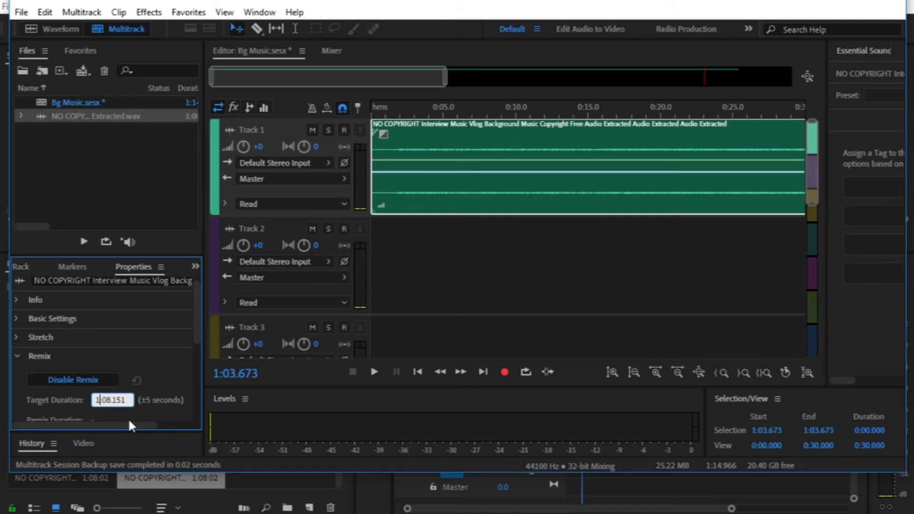
{"action": "key", "text": "Delete"}
{"action": "left_click", "coordinate": [110, 400]}
{"action": "key", "text": "BackSpace"}
{"action": "key", "text": "BackSpace"}
{"action": "key", "text": "BackSpace"}
{"action": "type", "text": ":30."}
{"action": "key", "text": "Return"}
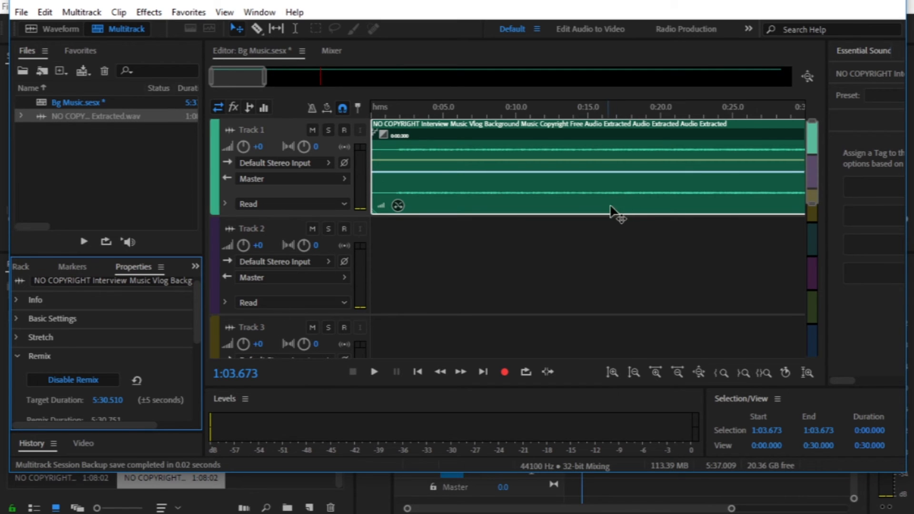
Step: Examine the splices along the remixed clip and play across those near 3:41 and 3:58 to judge the transitions
{"action": "left_click_drag", "start_coordinate": [730, 102], "coordinate": [519, 105]}
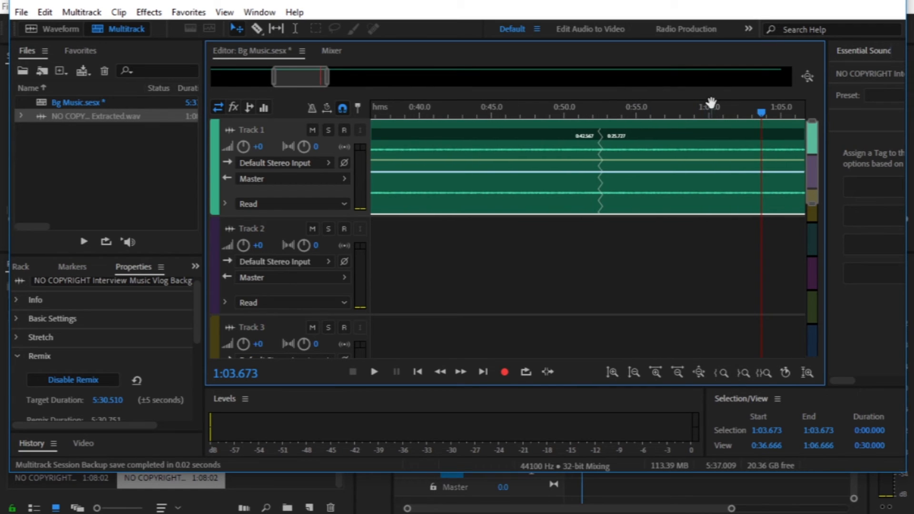
{"action": "left_click_drag", "start_coordinate": [712, 102], "coordinate": [486, 101]}
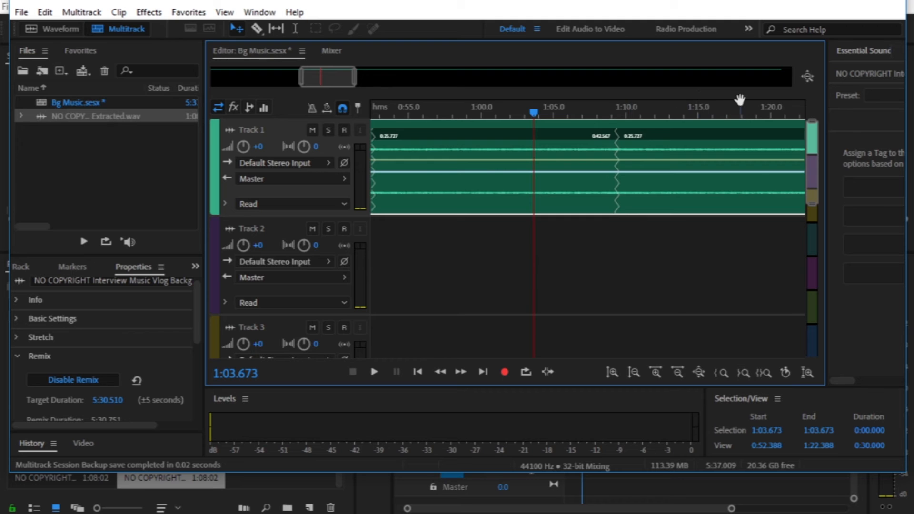
{"action": "left_click_drag", "start_coordinate": [739, 100], "coordinate": [491, 104]}
{"action": "left_click_drag", "start_coordinate": [765, 109], "coordinate": [536, 100]}
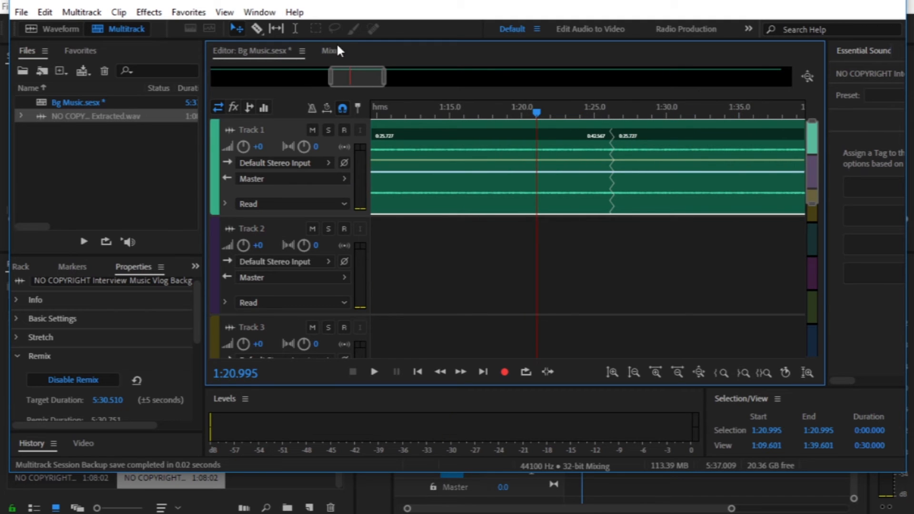
{"action": "left_click_drag", "start_coordinate": [352, 76], "coordinate": [582, 85]}
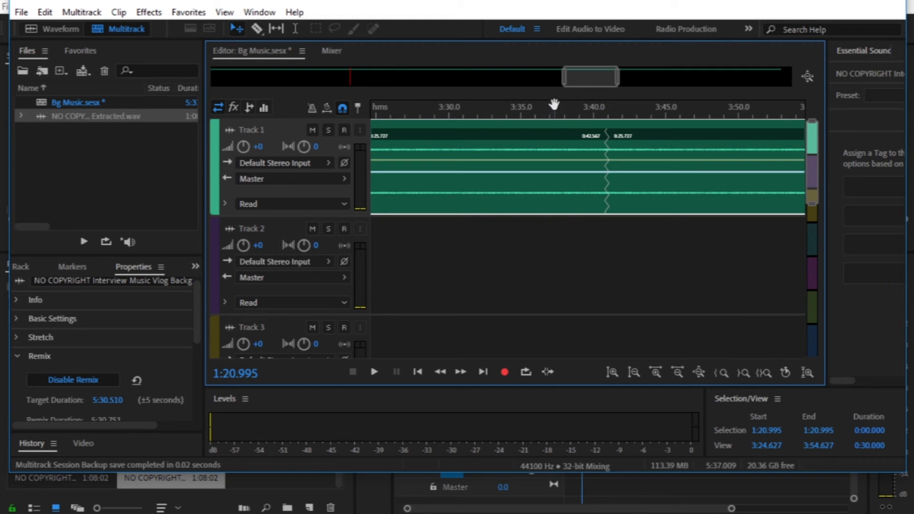
{"action": "left_click", "coordinate": [535, 111]}
{"action": "key", "text": "space"}
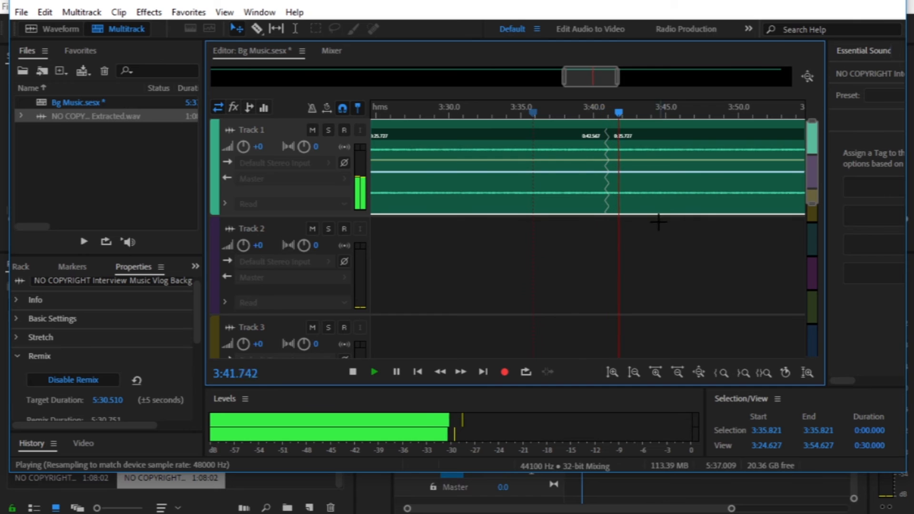
{"action": "key", "text": "space"}
{"action": "left_click_drag", "start_coordinate": [649, 102], "coordinate": [463, 109]}
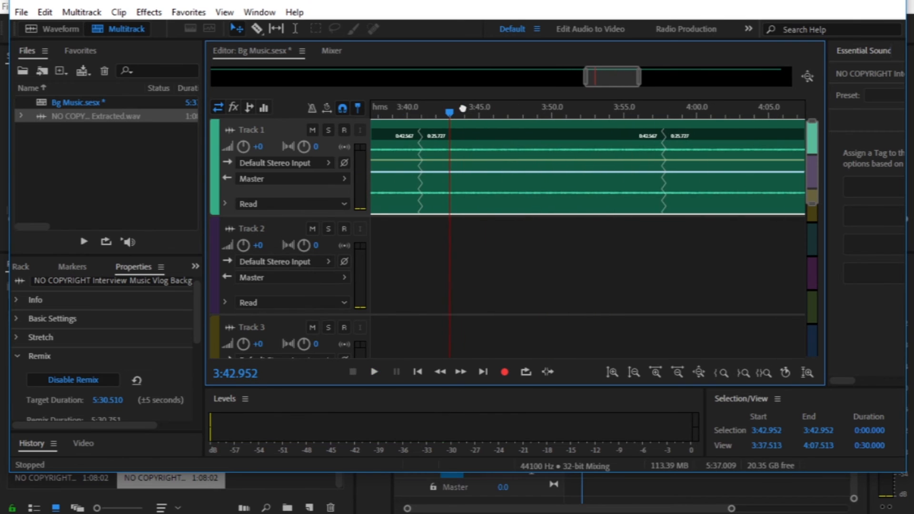
{"action": "left_click", "coordinate": [647, 113]}
{"action": "key", "text": "space"}
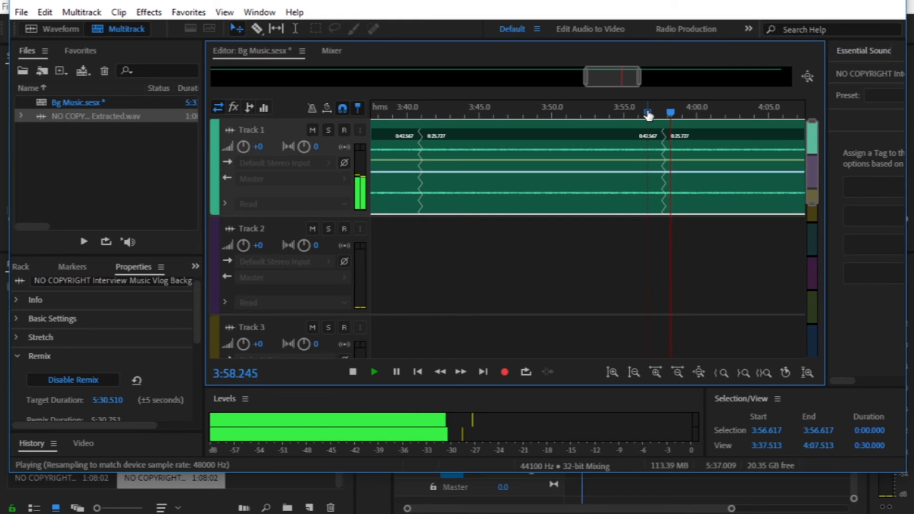
{"action": "key", "text": "space"}
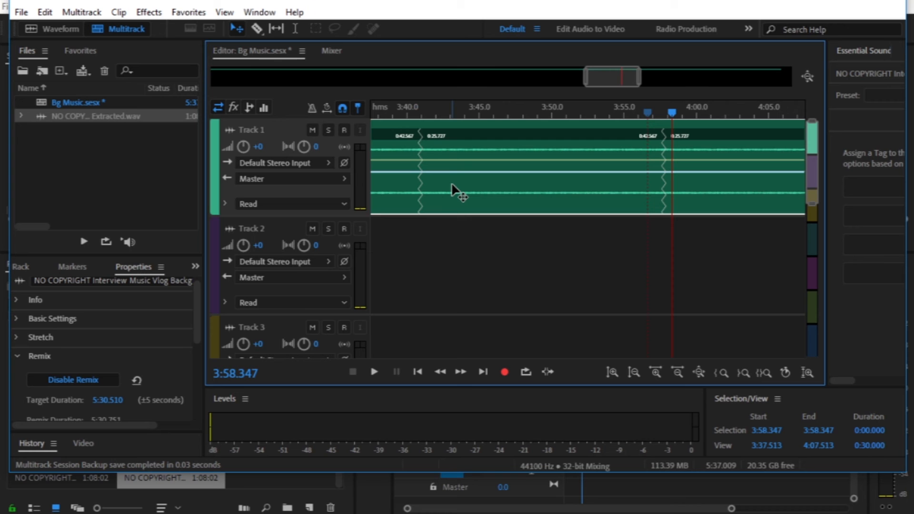
Step: Export the session to Adobe Premiere Pro as Bg Music (AU Tracks).xml with each track as a stem, overwriting the existing file
{"action": "left_click", "coordinate": [23, 11]}
{"action": "mouse_move", "coordinate": [93, 289]}
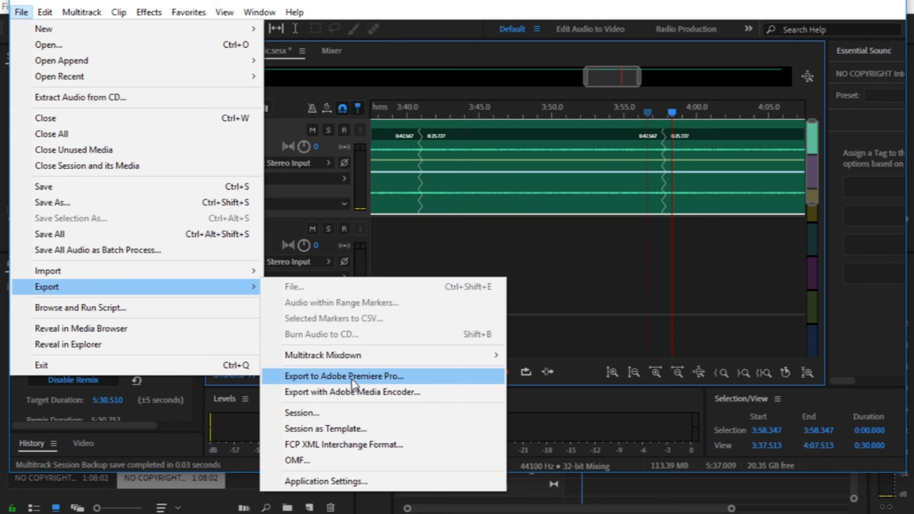
{"action": "left_click", "coordinate": [352, 378]}
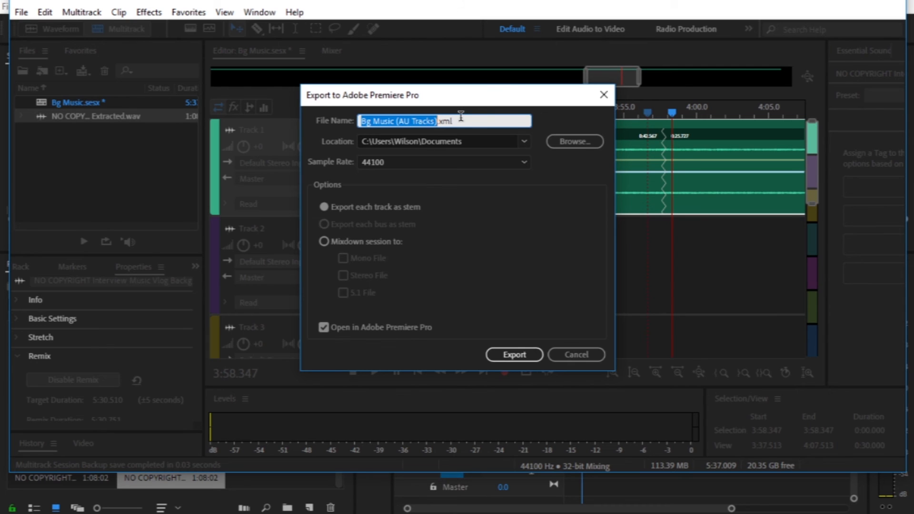
{"action": "left_click", "coordinate": [517, 356]}
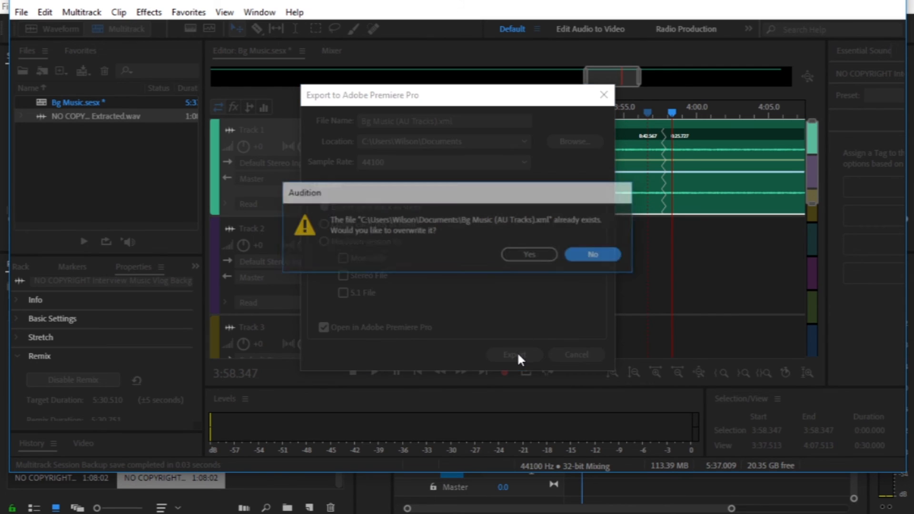
{"action": "left_click", "coordinate": [523, 255]}
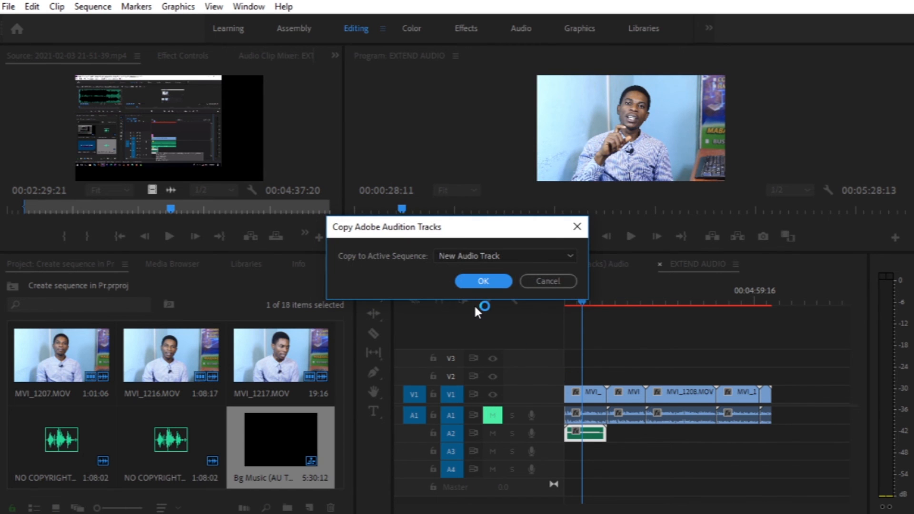
Step: Copy the exported Audition tracks to the active EXTEND AUDIO sequence on a new audio track
{"action": "left_click", "coordinate": [515, 256]}
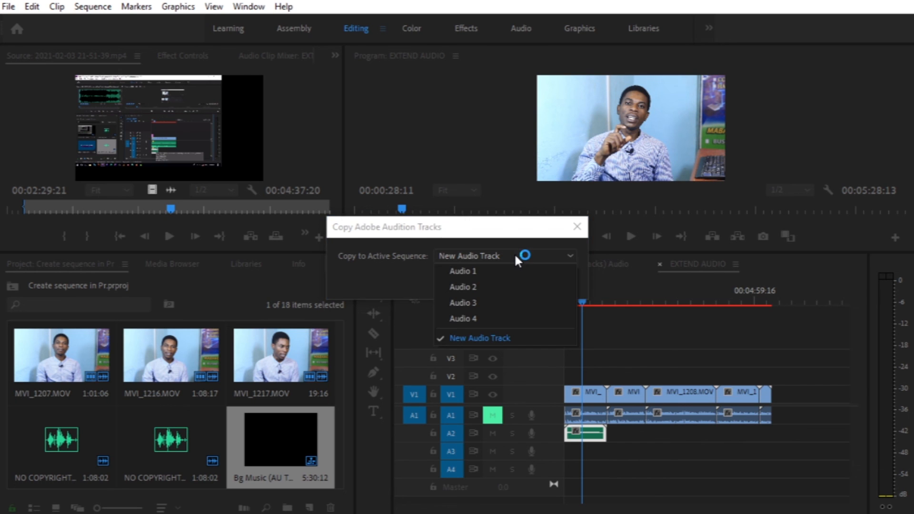
{"action": "left_click", "coordinate": [515, 257]}
{"action": "left_click", "coordinate": [485, 281]}
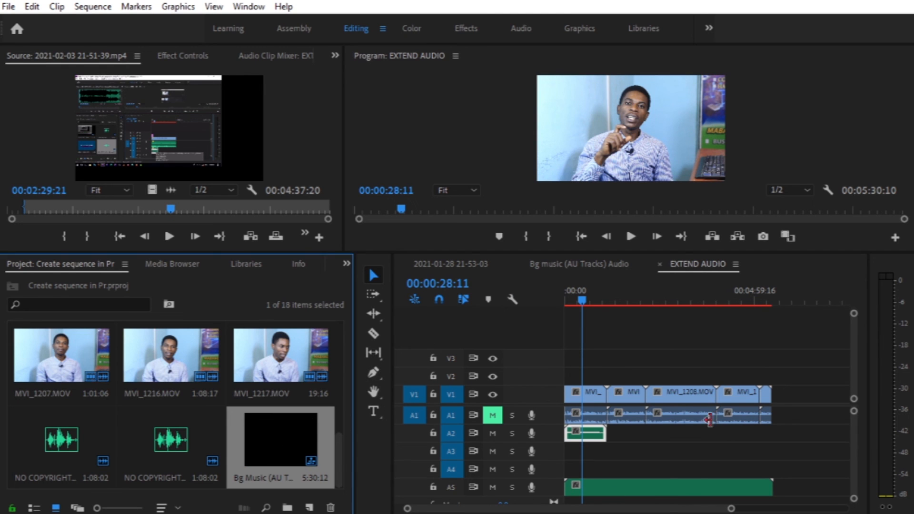
Step: Delete the original short music clip from track A2 and move the extended music clip into its place
{"action": "left_click_drag", "start_coordinate": [610, 486], "coordinate": [608, 468]}
{"action": "left_click", "coordinate": [600, 434]}
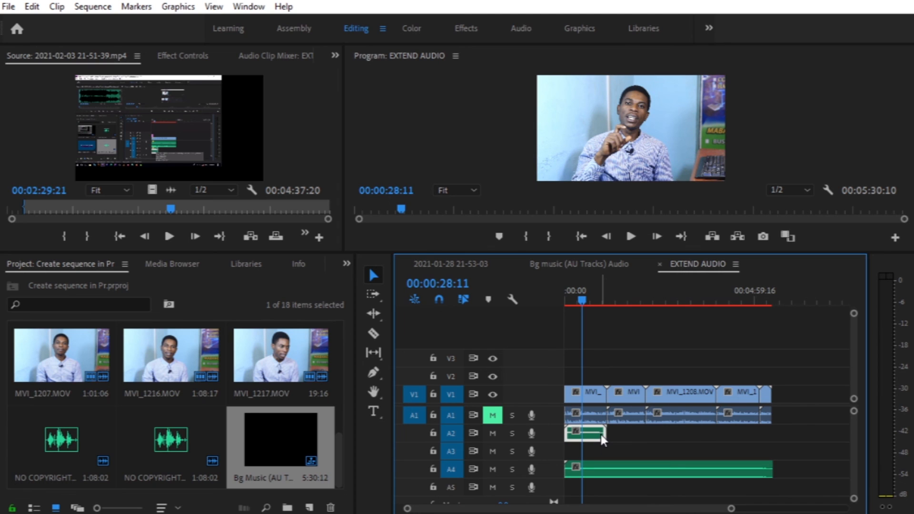
{"action": "key", "text": "Delete"}
{"action": "left_click_drag", "start_coordinate": [602, 476], "coordinate": [612, 440]}
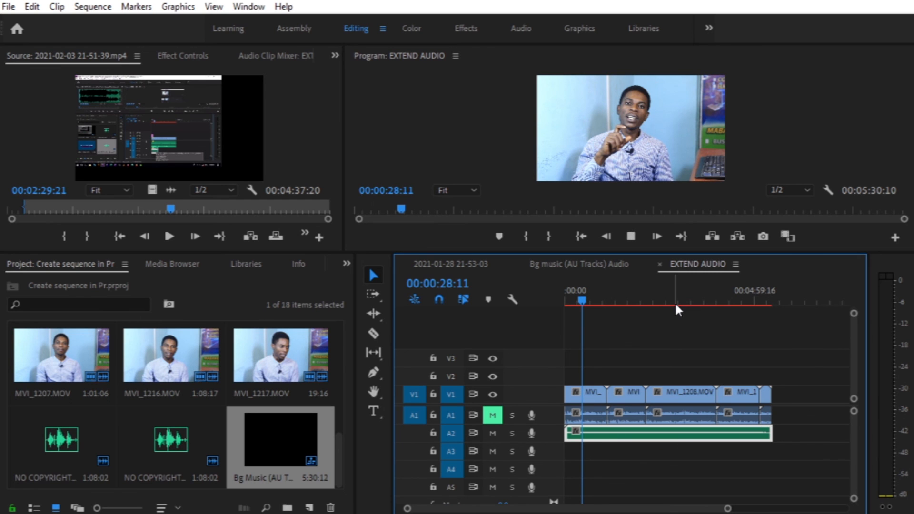
Step: Play the sequence with the extended music from 00:00:28:11 and again from around 00:03:50 to check it
{"action": "key", "text": "space"}
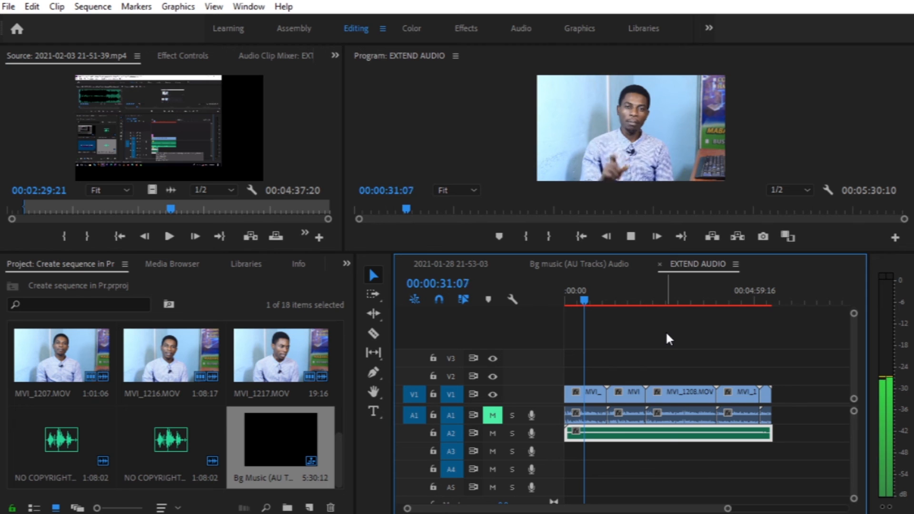
{"action": "left_click", "coordinate": [708, 304]}
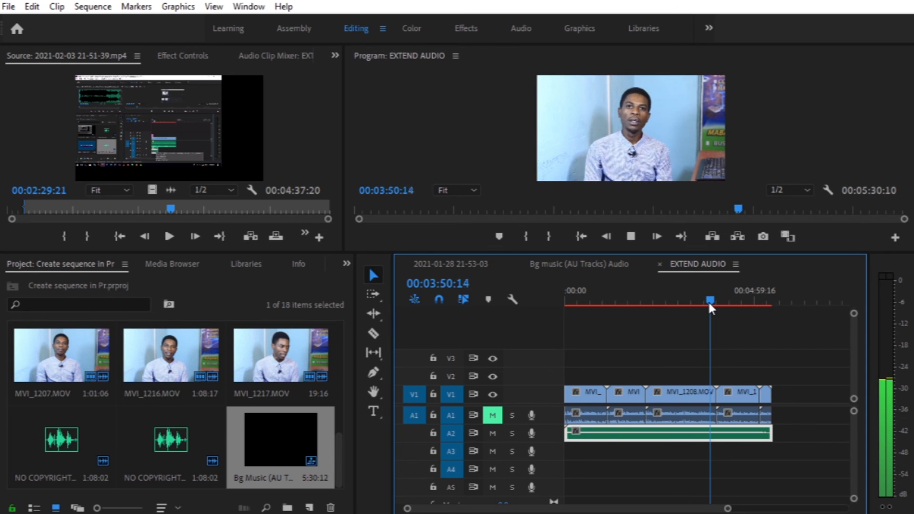
{"action": "key", "text": "space"}
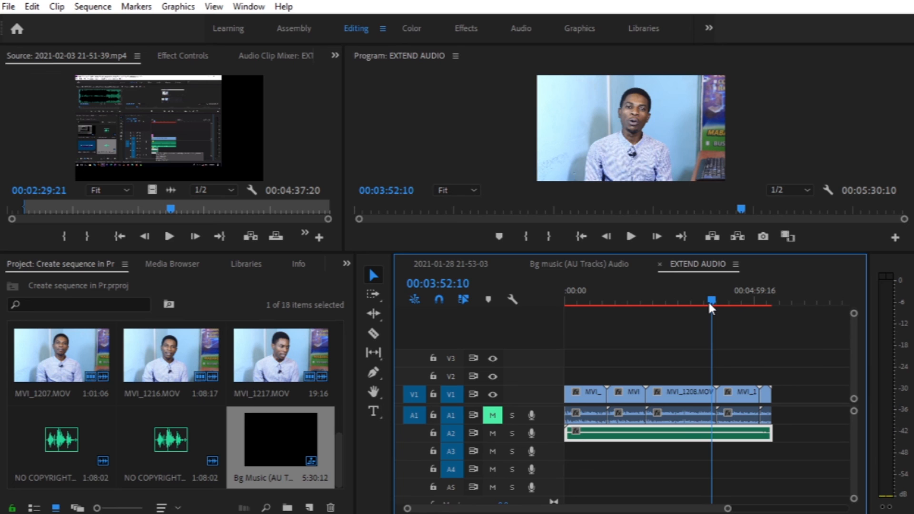